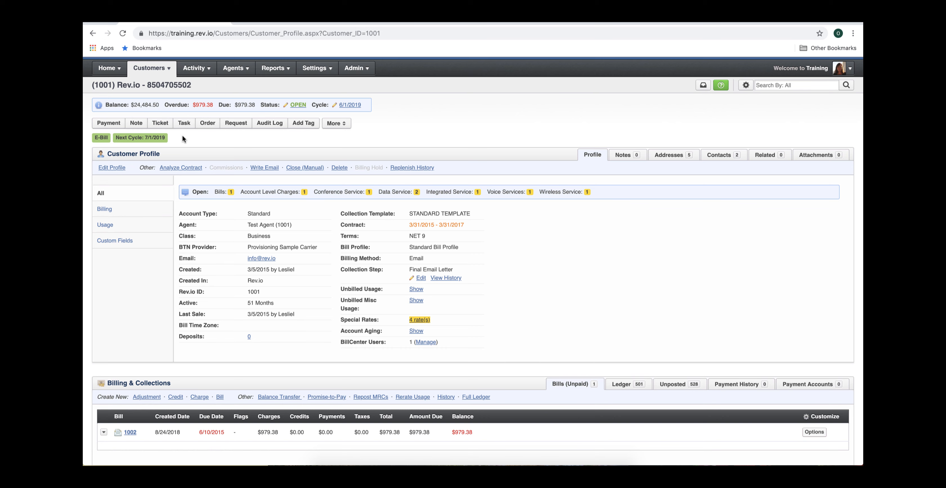
- Open the customer's Tickets list under Services & Activity and start adding a new ticket
scroll(182, 137, down, 6)
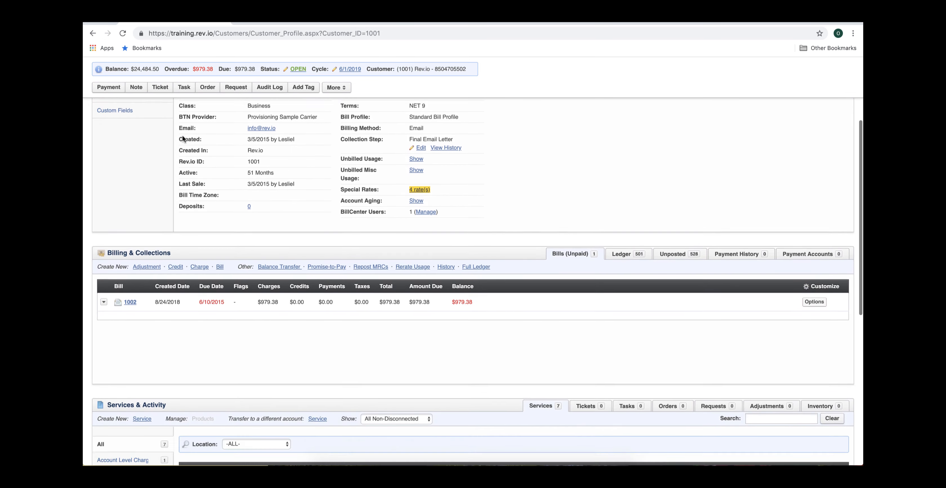
scroll(182, 137, down, 2)
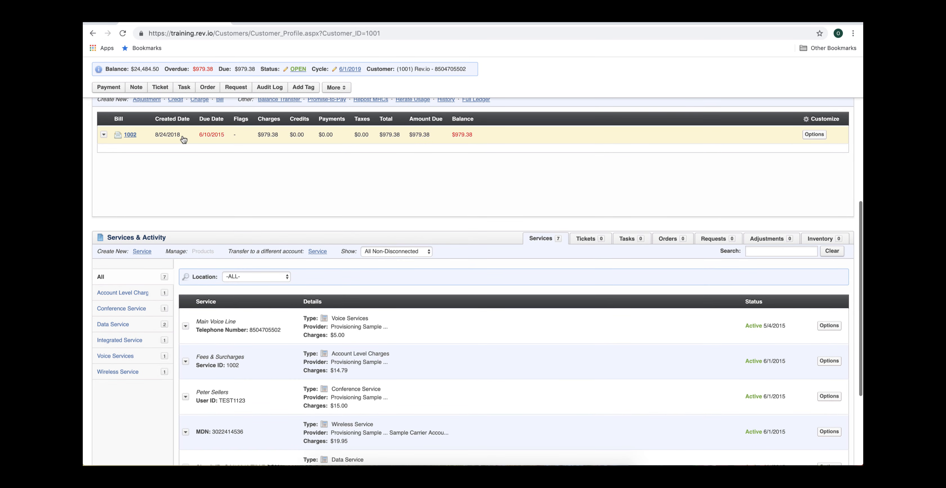
scroll(183, 138, down, 1)
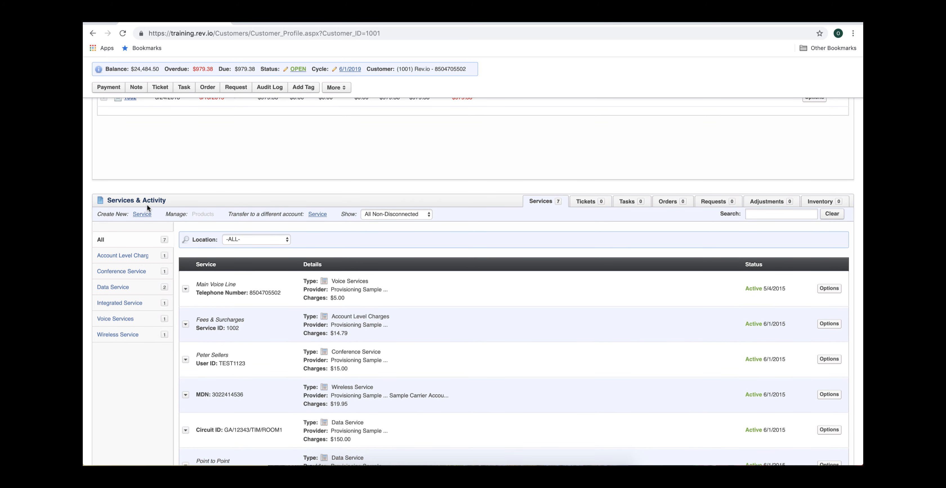
click(587, 202)
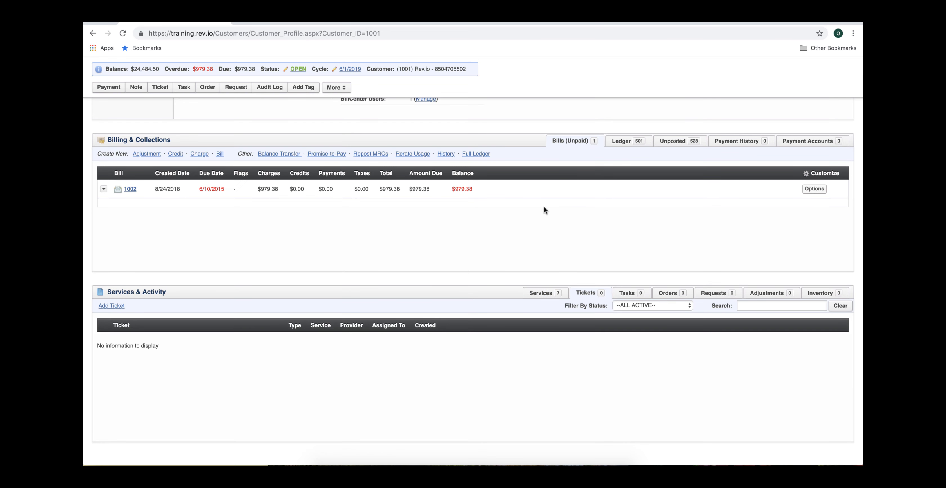
click(118, 309)
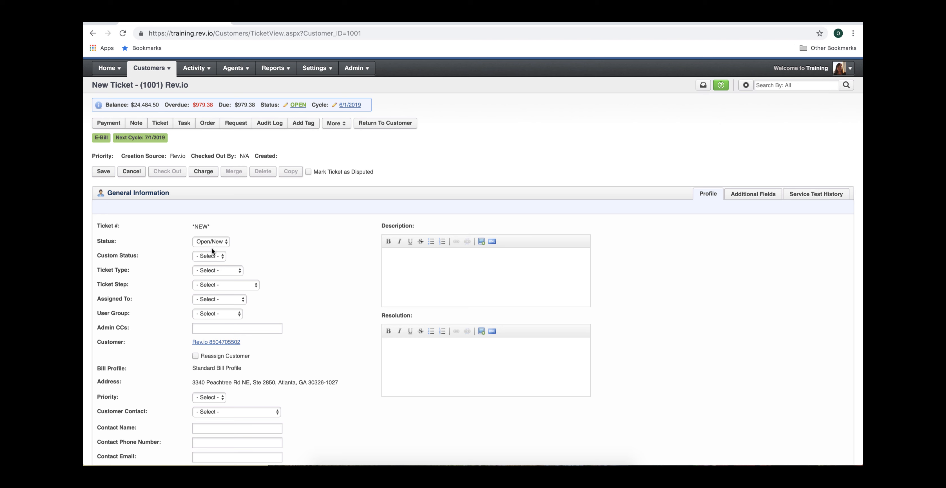
- Set the ticket's custom status to Tier 1 and its ticket type to Outage
click(211, 256)
click(208, 272)
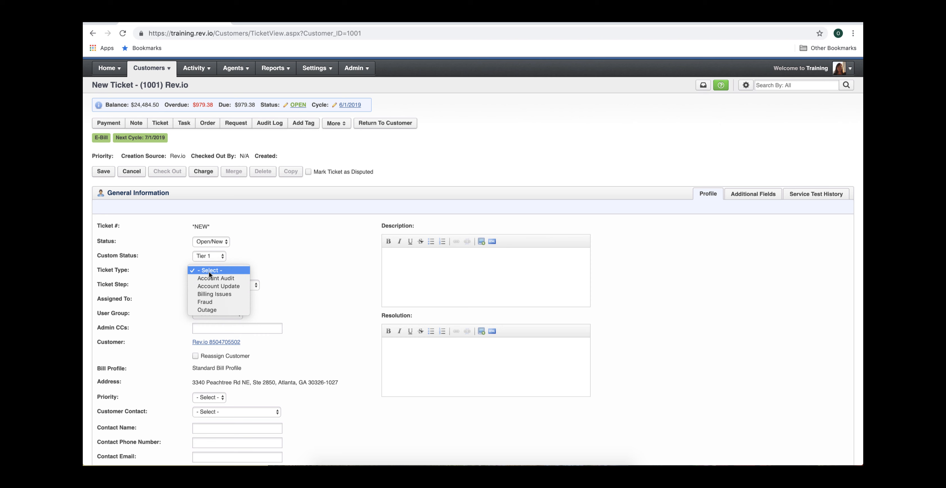
click(211, 310)
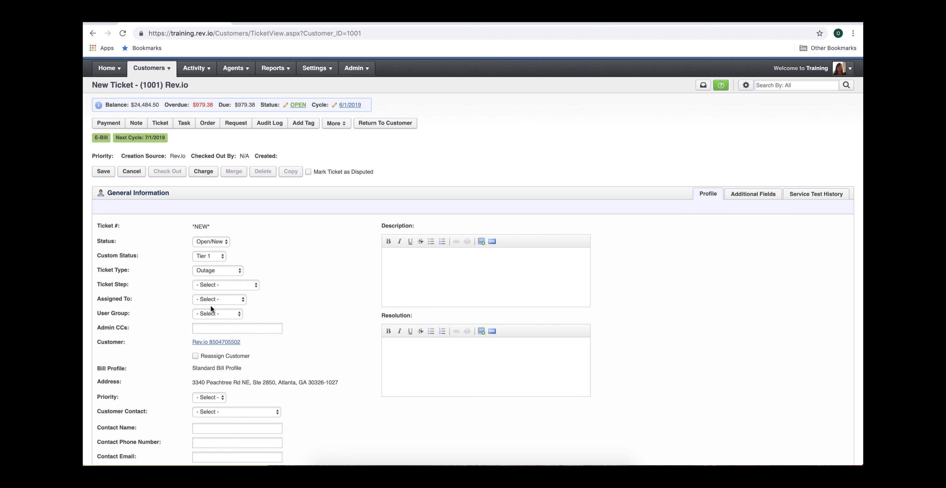
click(217, 285)
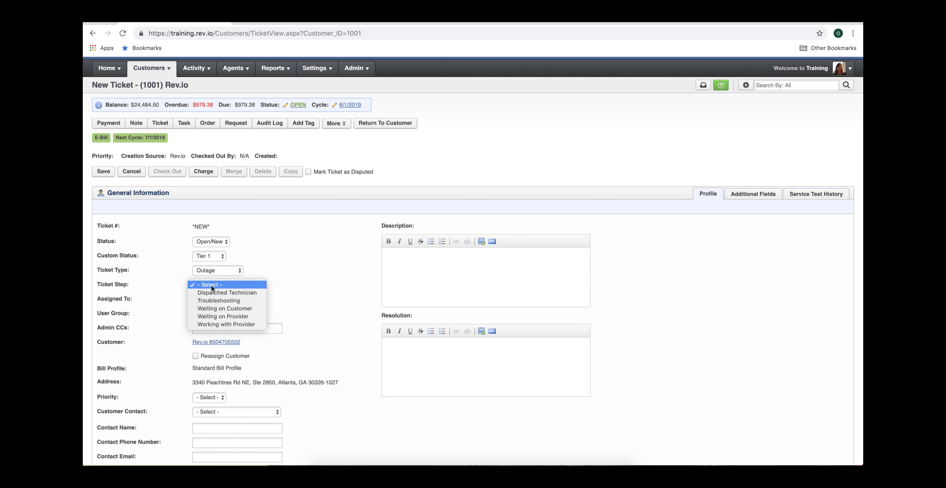
click(212, 285)
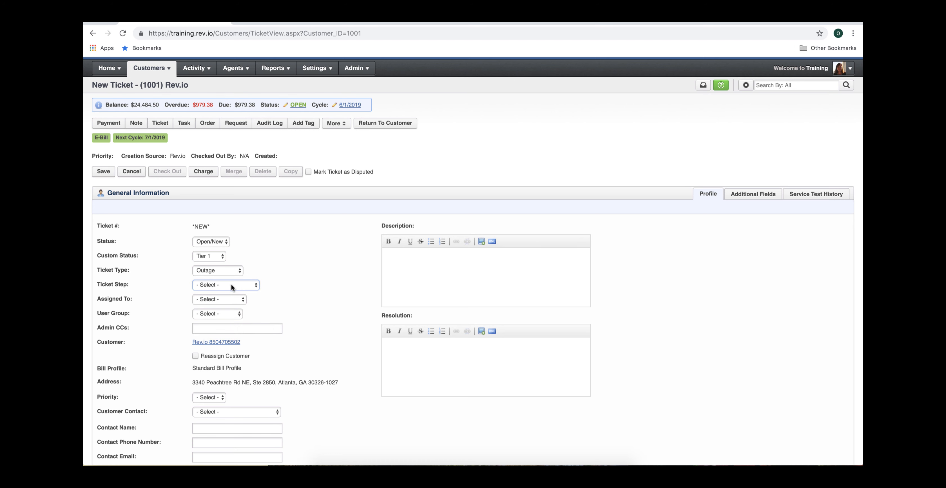
click(208, 299)
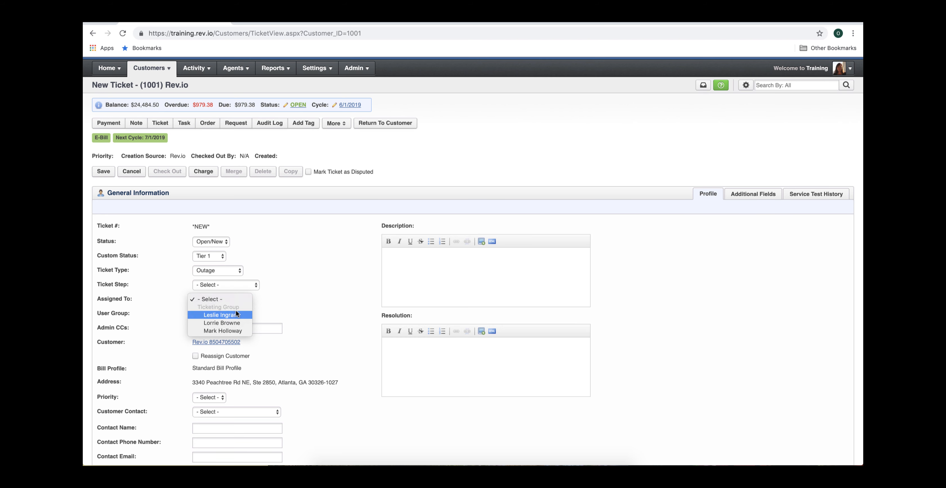
click(268, 297)
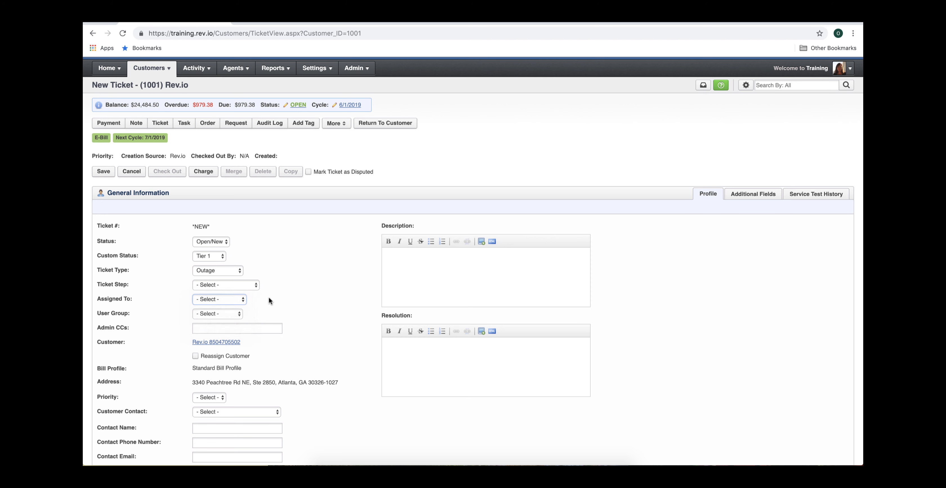
- Set the ticket's user group to Ticketing Group and its priority to High
click(226, 313)
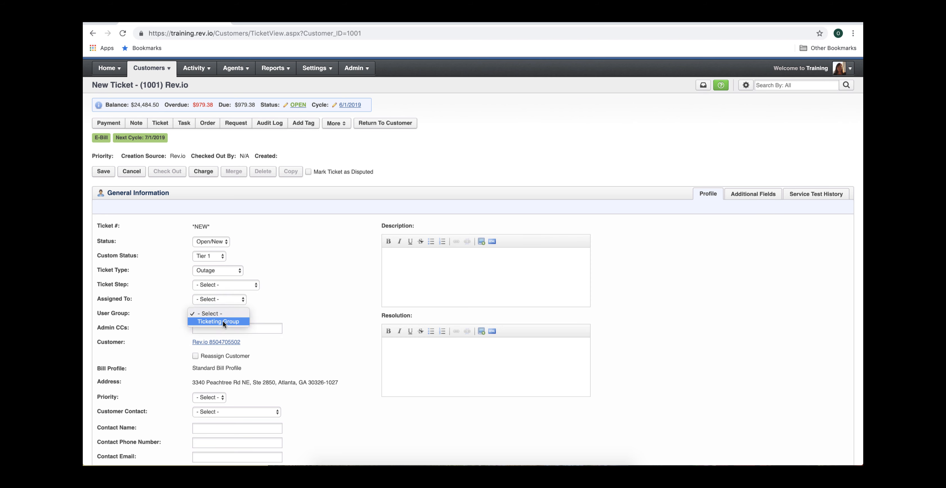
key(Escape)
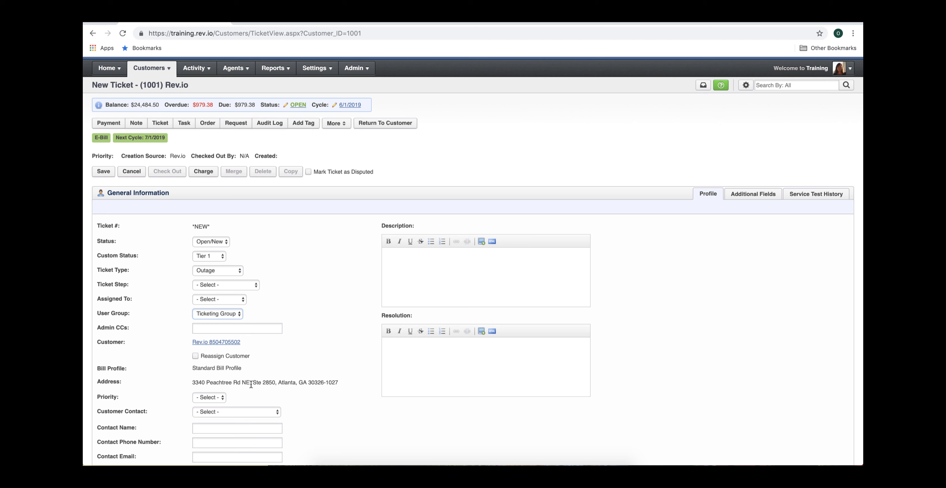
click(218, 398)
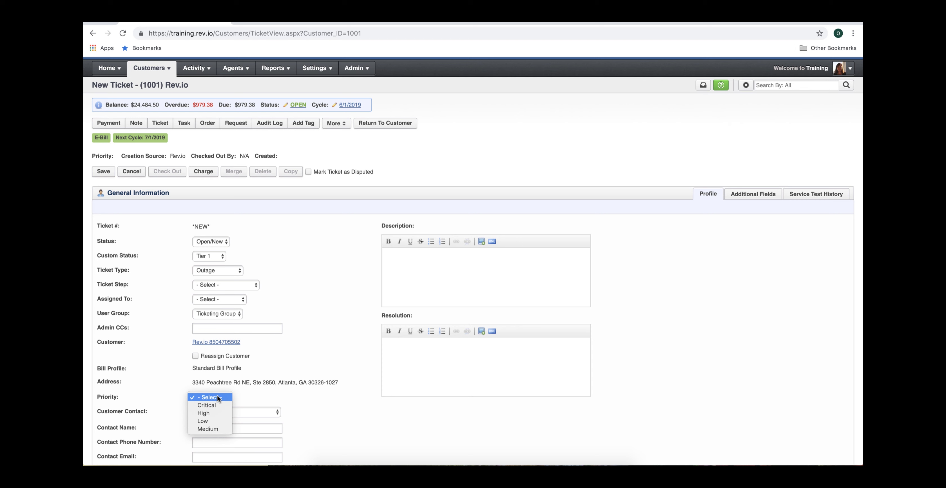
click(208, 413)
- Choose the first existing customer contact as the ticket's contact
scroll(220, 300, down, 4)
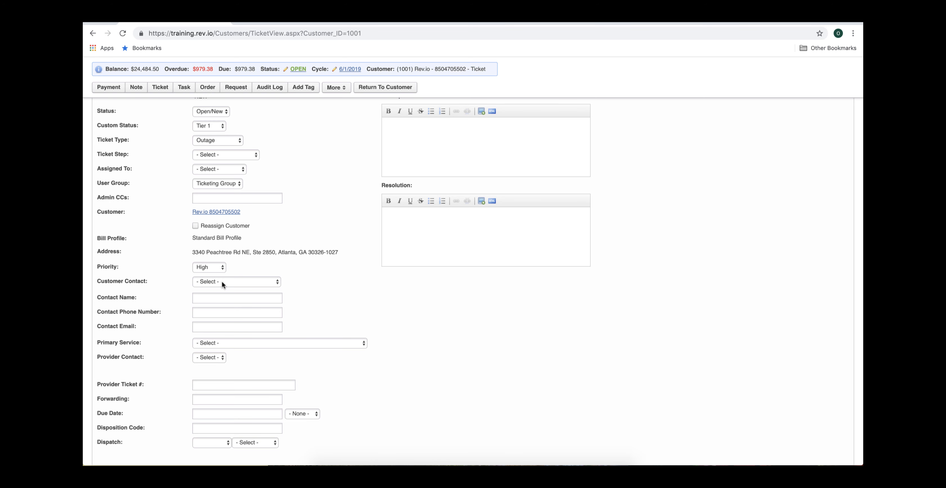
click(222, 282)
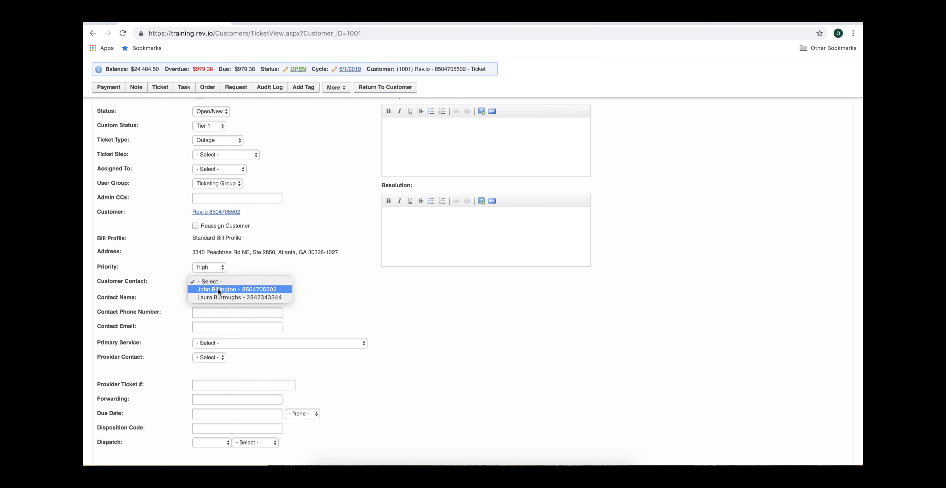
click(218, 290)
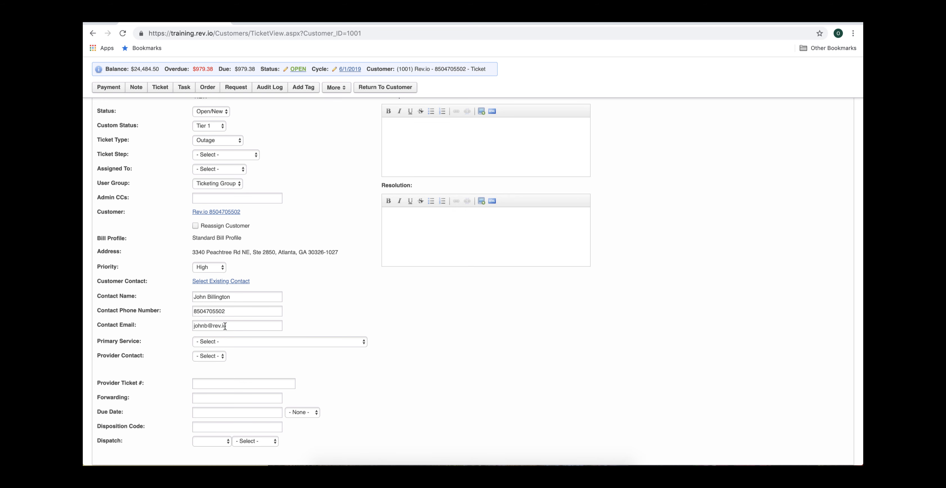
- Set the primary service to the Main Voice Line voice service and the provider contact to ATT
click(222, 342)
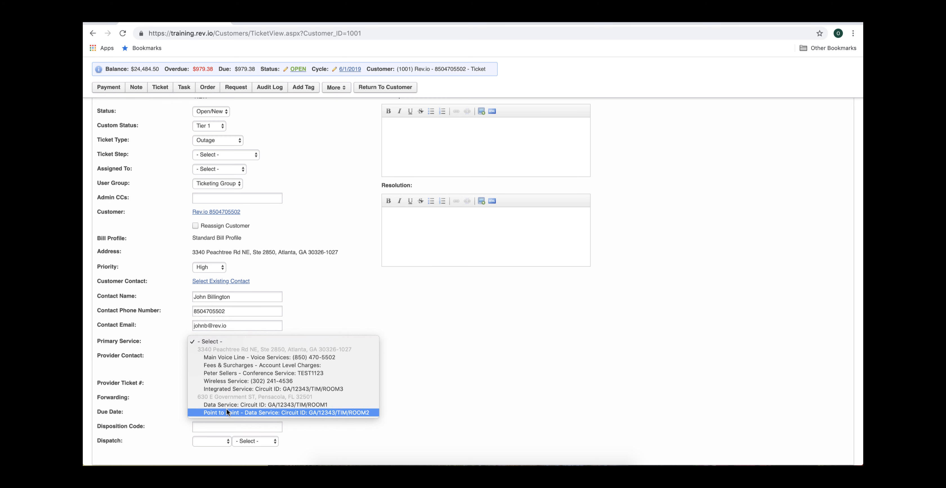
click(222, 356)
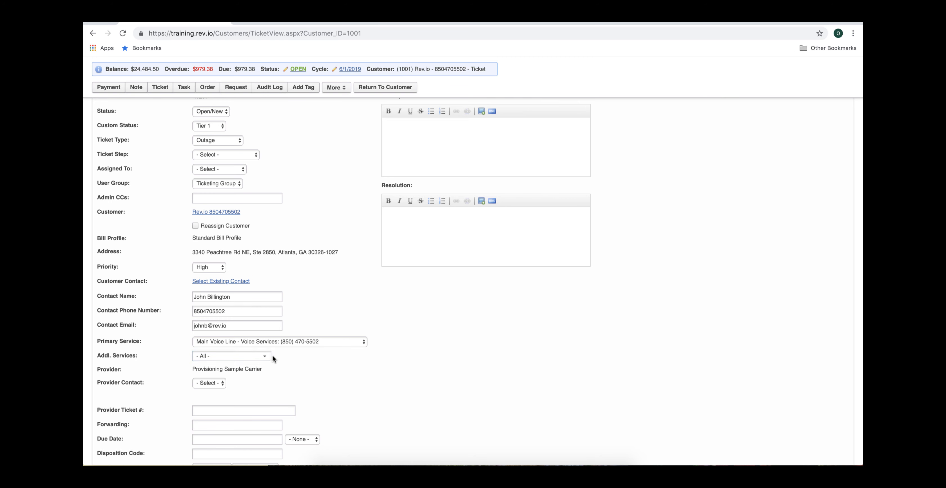
click(262, 355)
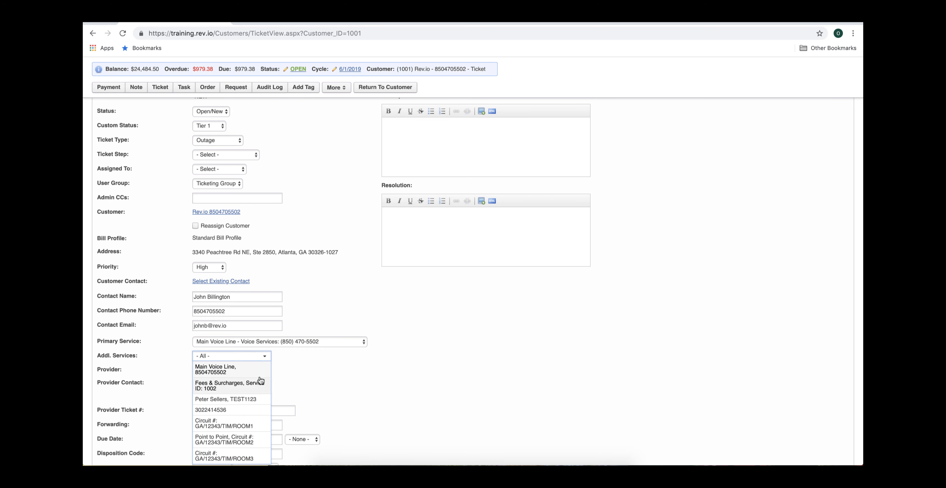
click(291, 385)
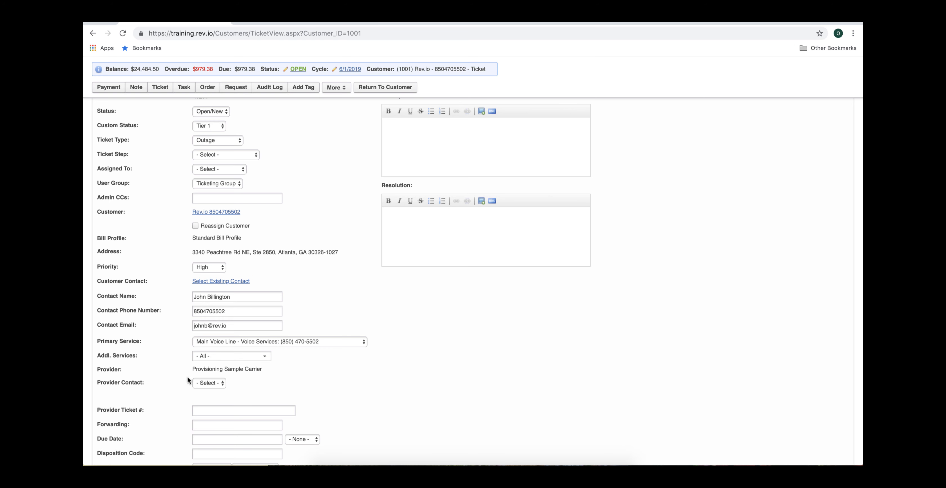
click(208, 382)
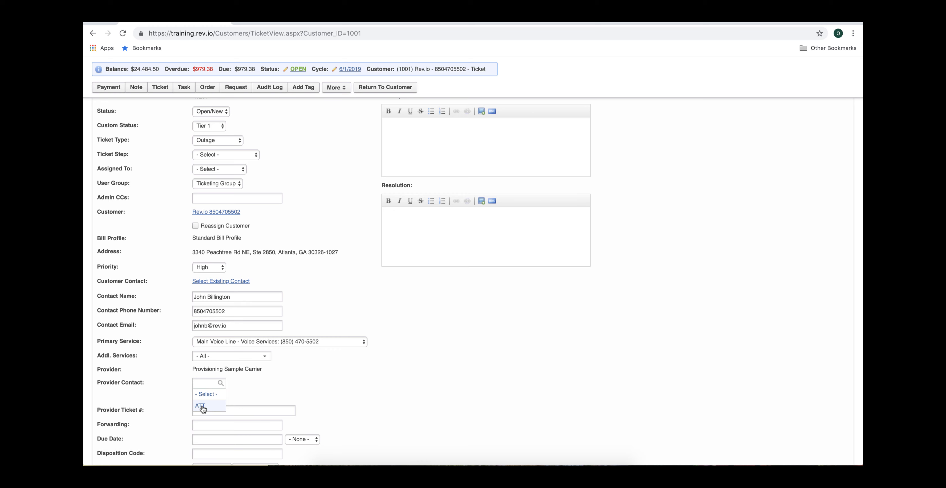
click(203, 407)
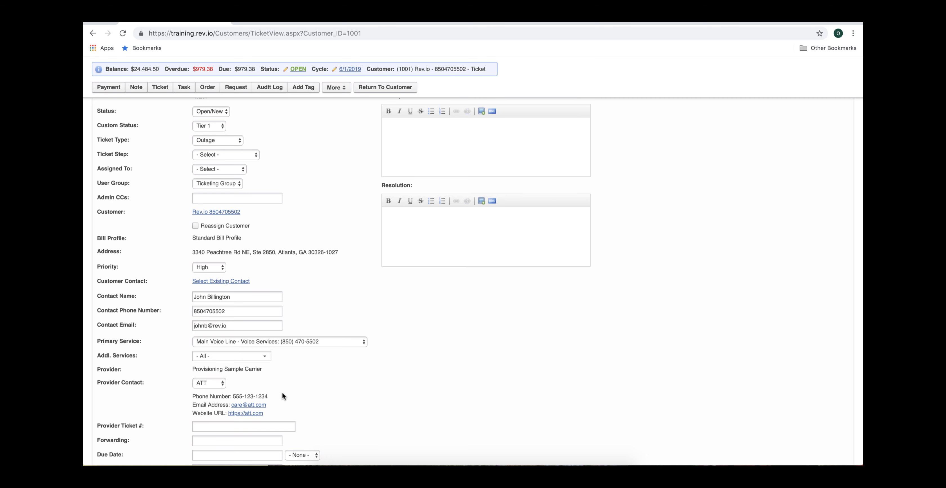
- Set the ticket's due date to 07/01/2019 at 7:30 AM
scroll(380, 333, down, 2)
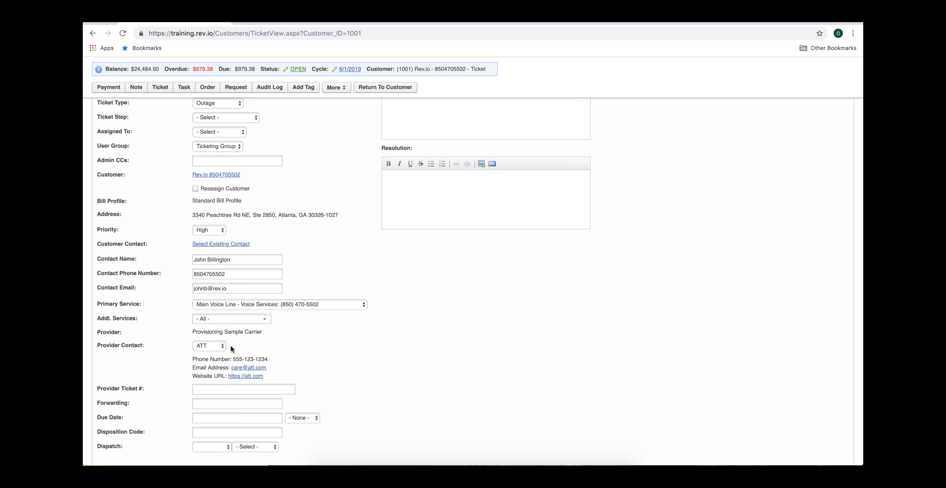
click(200, 389)
click(204, 404)
click(327, 395)
click(255, 418)
key(Escape)
click(269, 419)
key(Left)
key(Left)
key(Left)
key(Left)
key(Left)
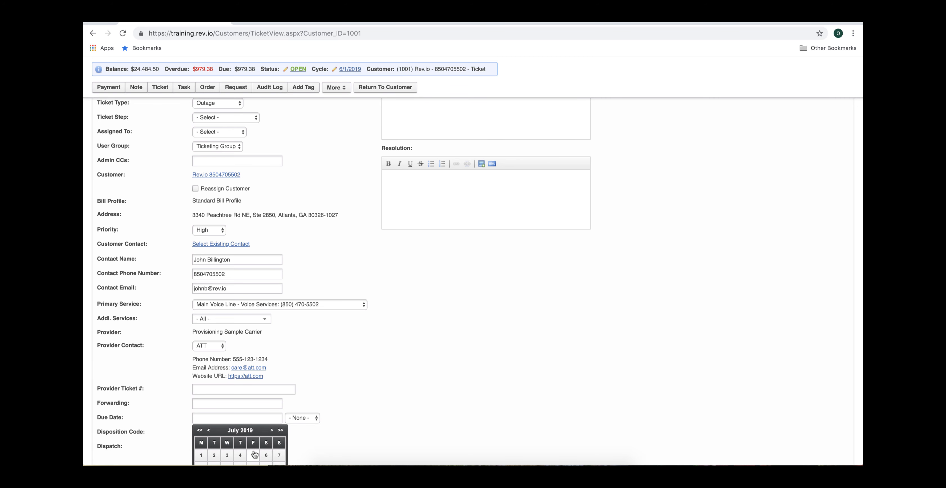
key(Return)
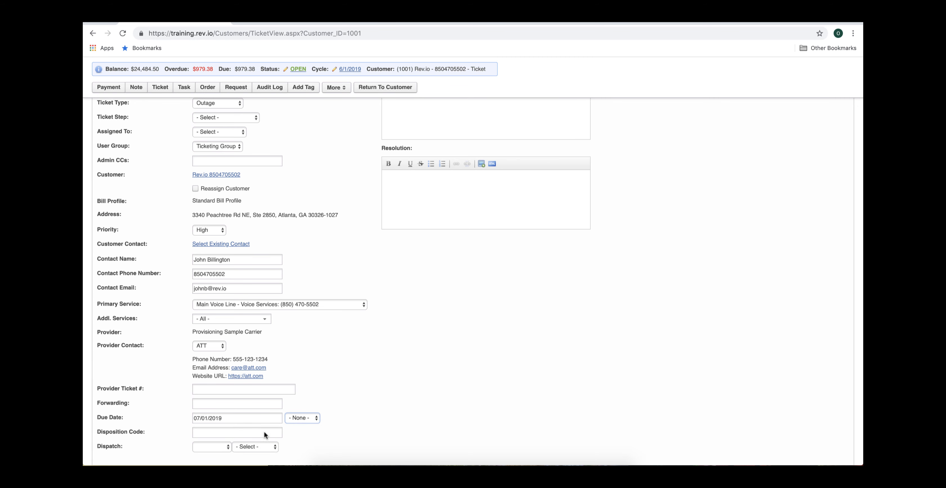
click(307, 419)
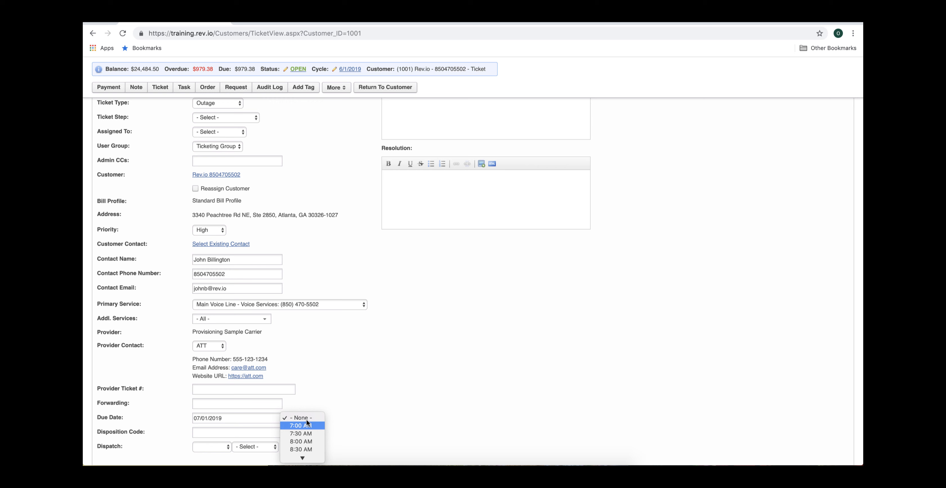
click(302, 434)
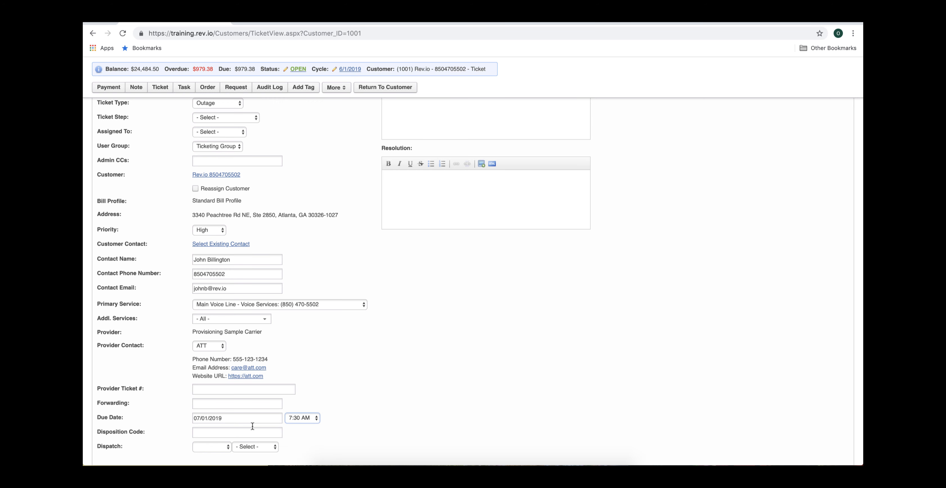
- Set the dispatch to In with the Atlanta Colo location
click(237, 433)
click(213, 446)
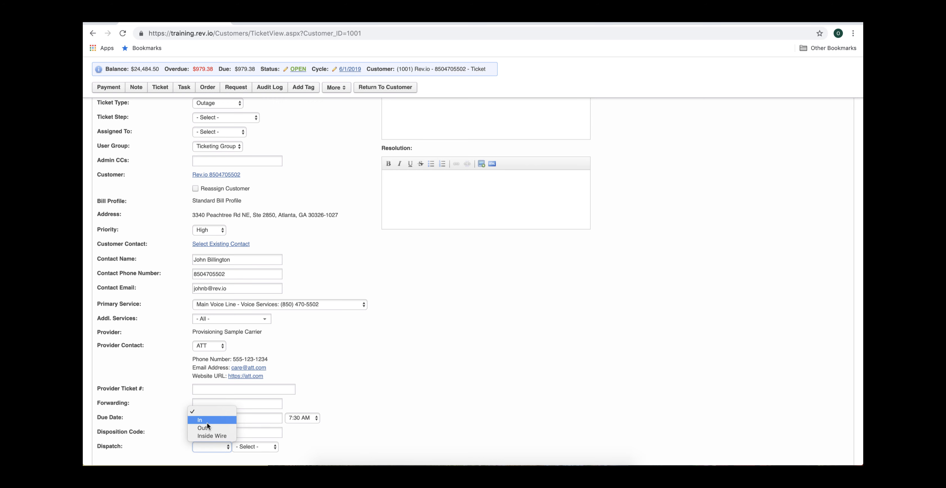
click(250, 447)
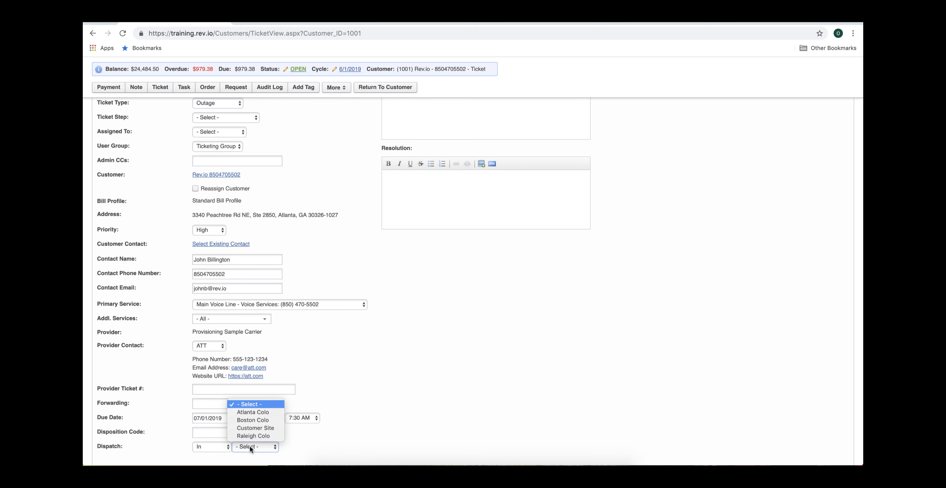
click(254, 413)
- Enter the description "Customer is not able to call out," for the ticket
scroll(408, 205, up, 3)
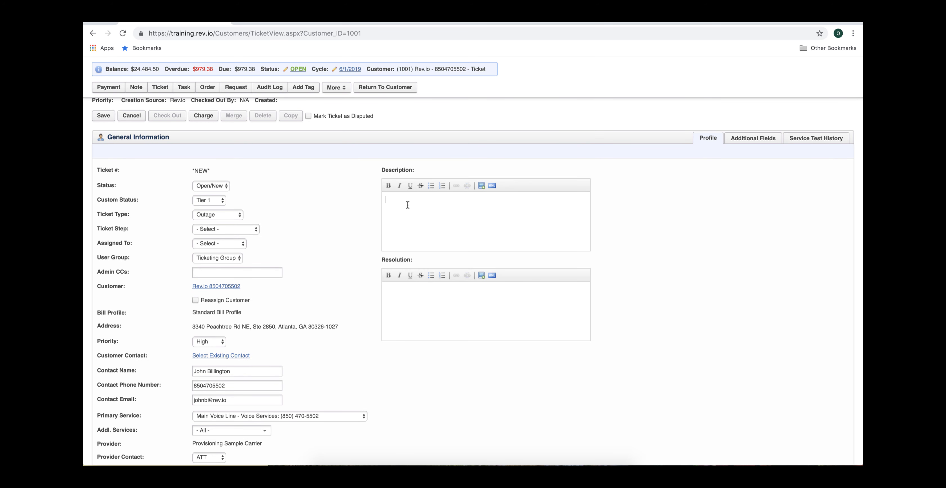
click(408, 206)
text(Customer is not abele to call out)
- Try to save the new ticket
click(109, 119)
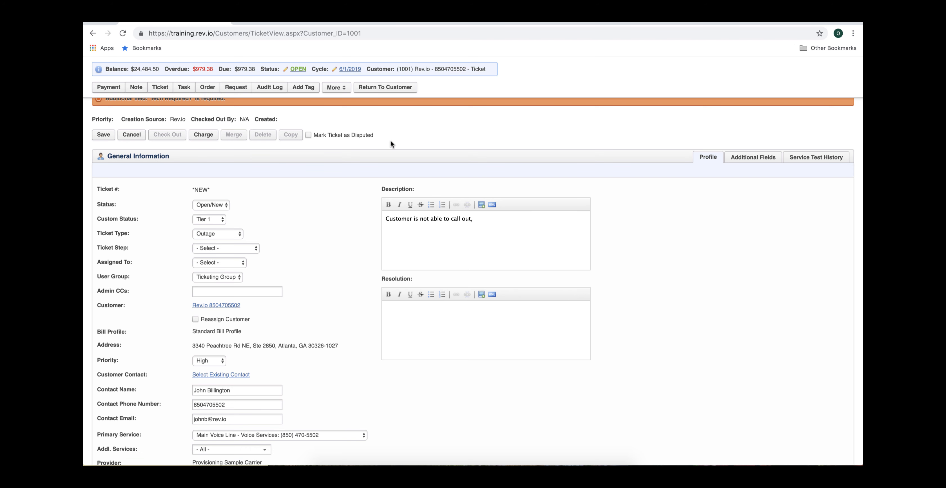
scroll(400, 143, up, 2)
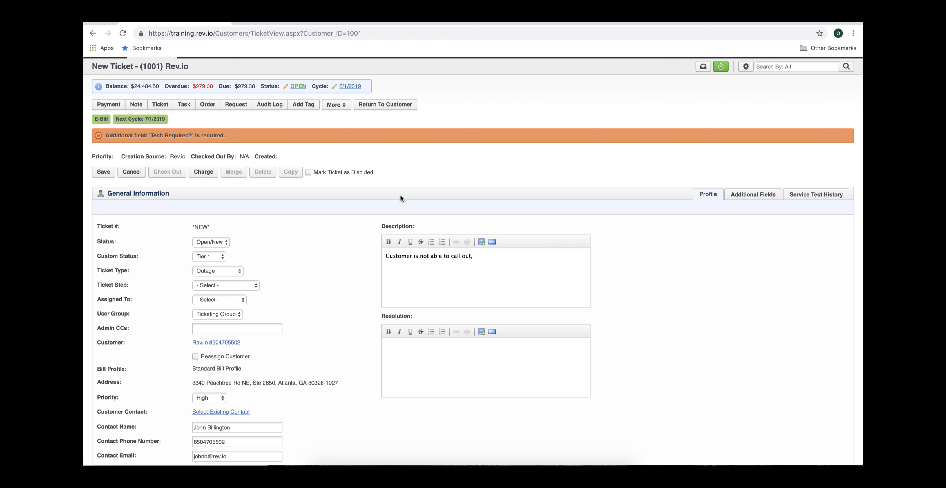
- Mark Tech Required? as Yes in the ticket's additional fields and save the new ticket
click(754, 196)
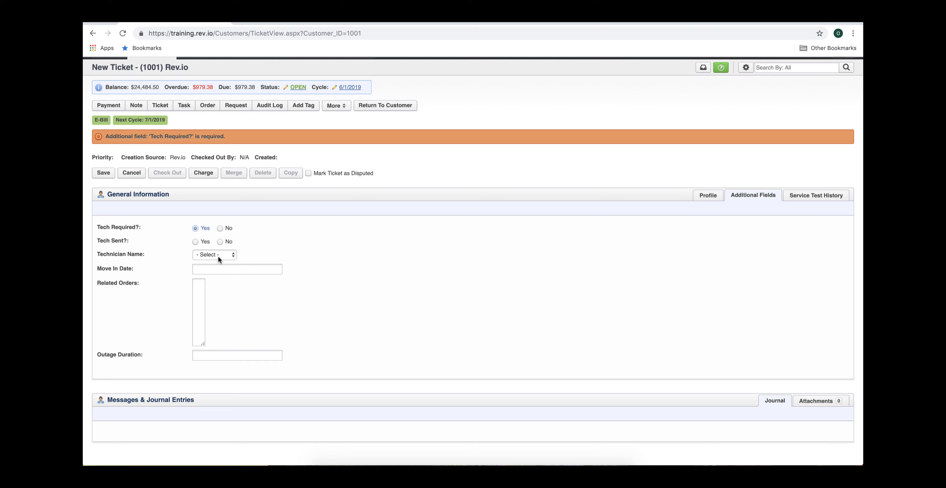
click(207, 255)
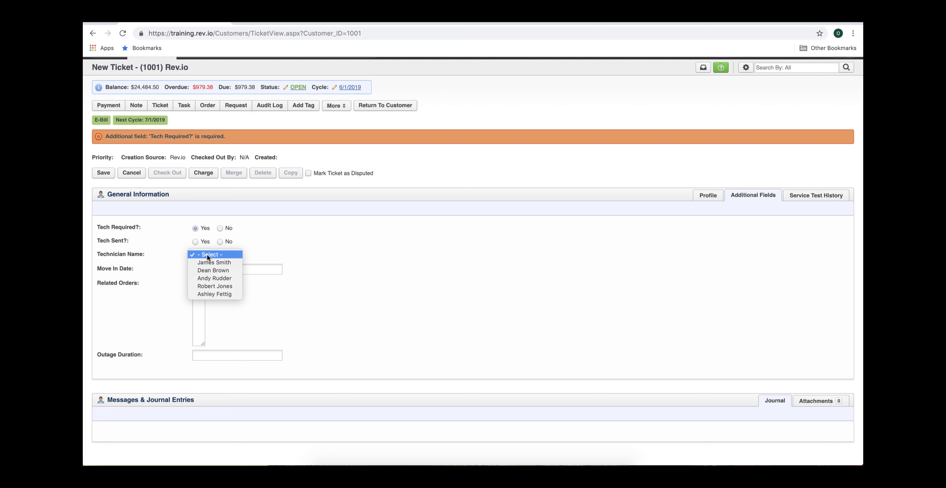
click(303, 251)
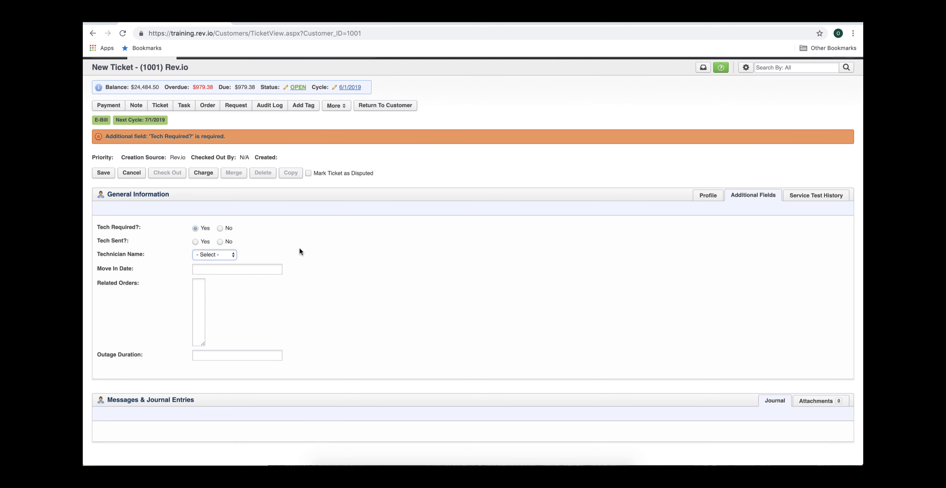
click(105, 174)
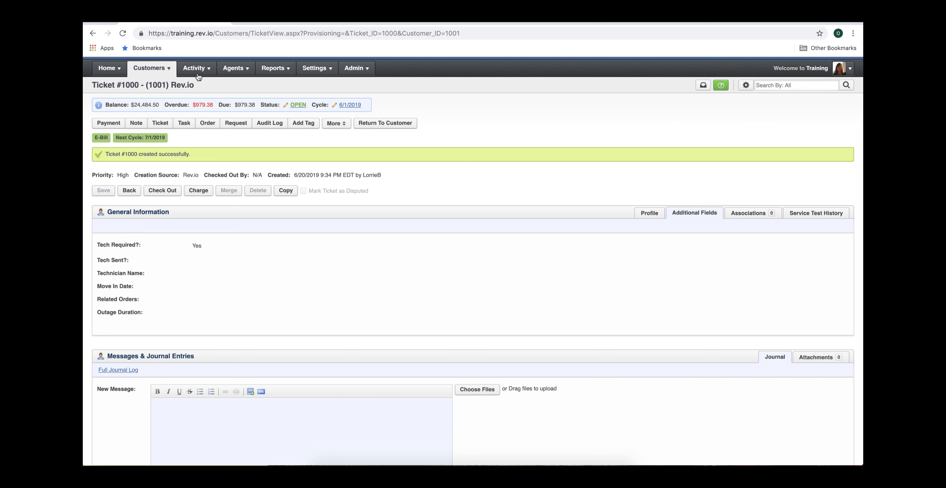
- Open the Tickets activity list and start creating another new ticket
mouse_move(197, 72)
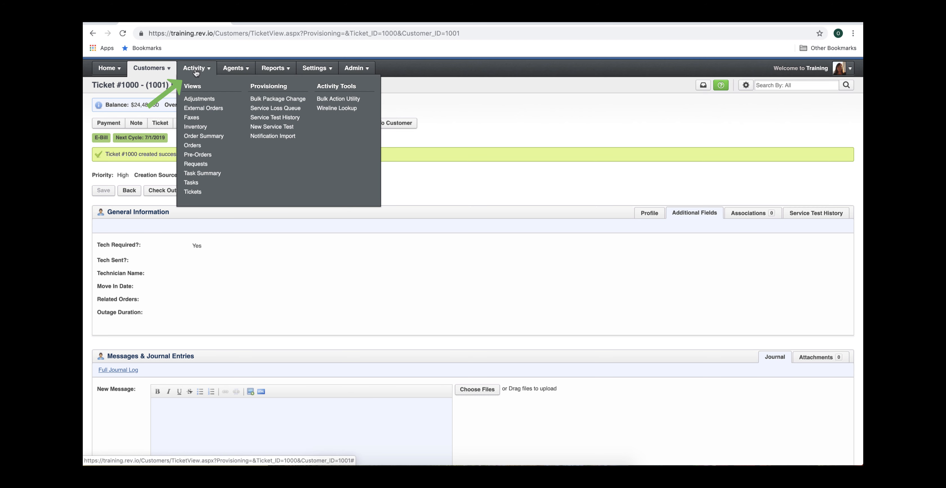
click(192, 192)
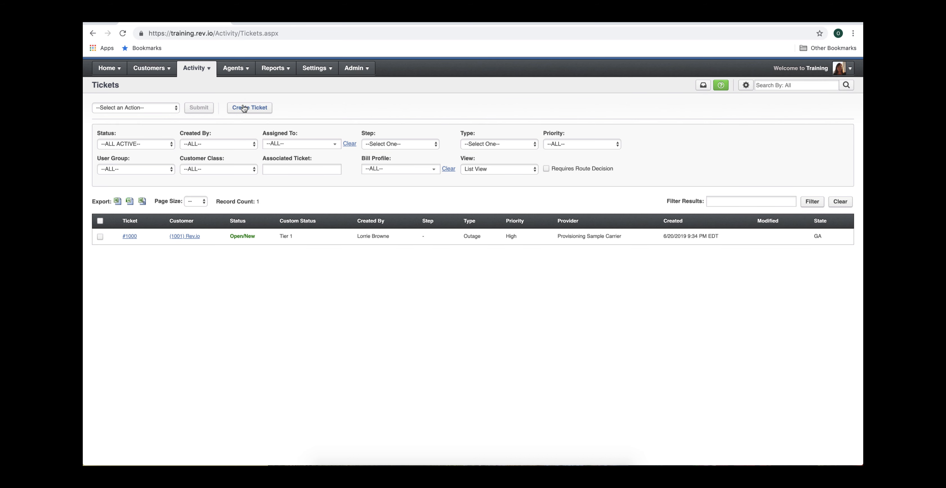
click(255, 110)
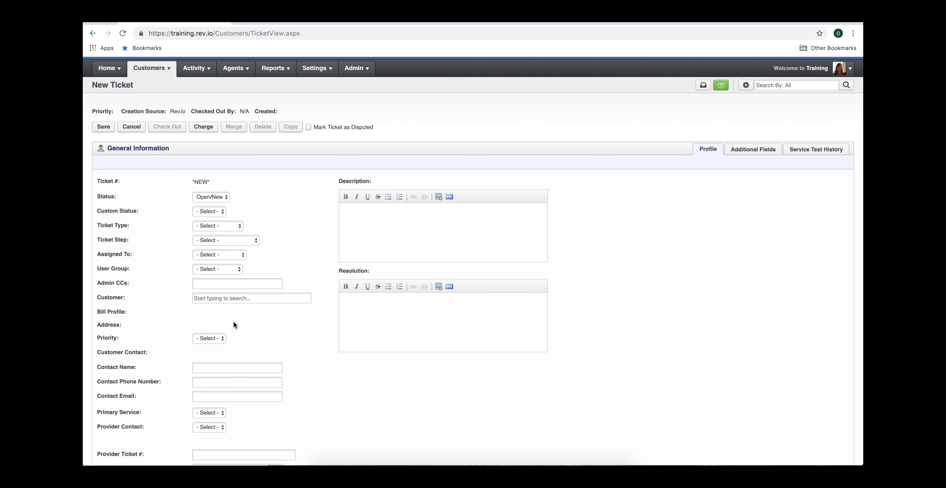
- Search for customer "rev." and pick the 1001: Rev.io account for the new ticket
click(205, 298)
text(rev.)
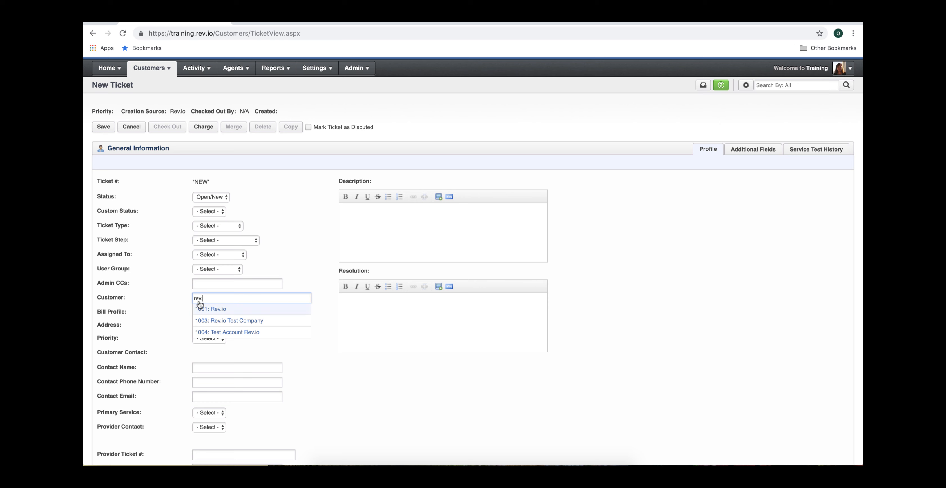
click(213, 310)
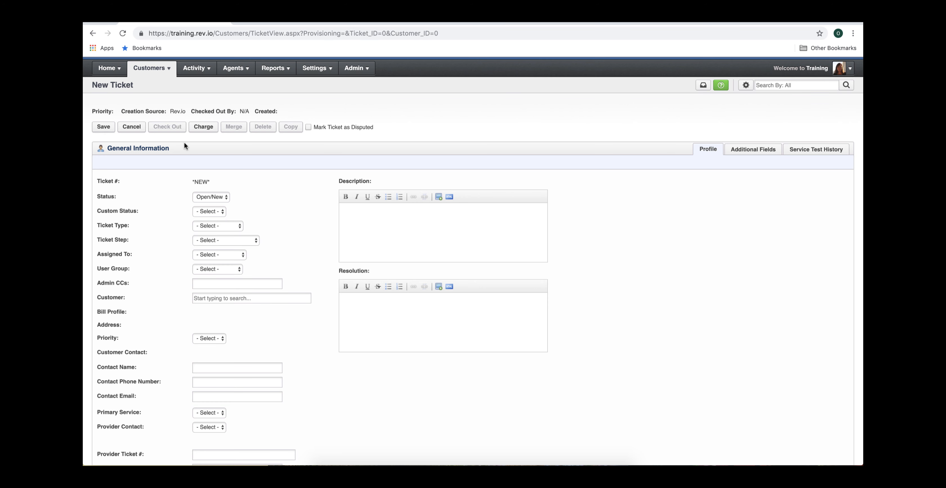